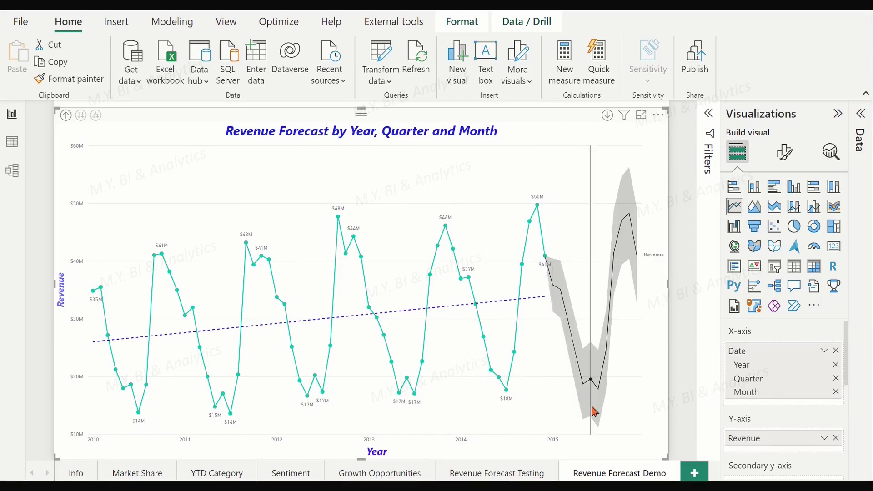
Step: Review the revenue line chart's forecast settings, including units, forecast length, ignored points, seasonality and confidence interval
{"action": "mouse_move", "coordinate": [632, 232]}
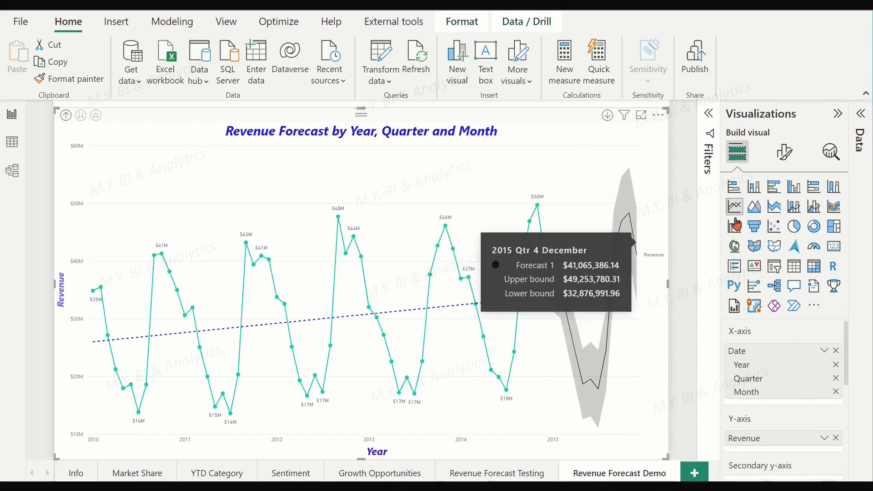
{"action": "left_click", "coordinate": [833, 155]}
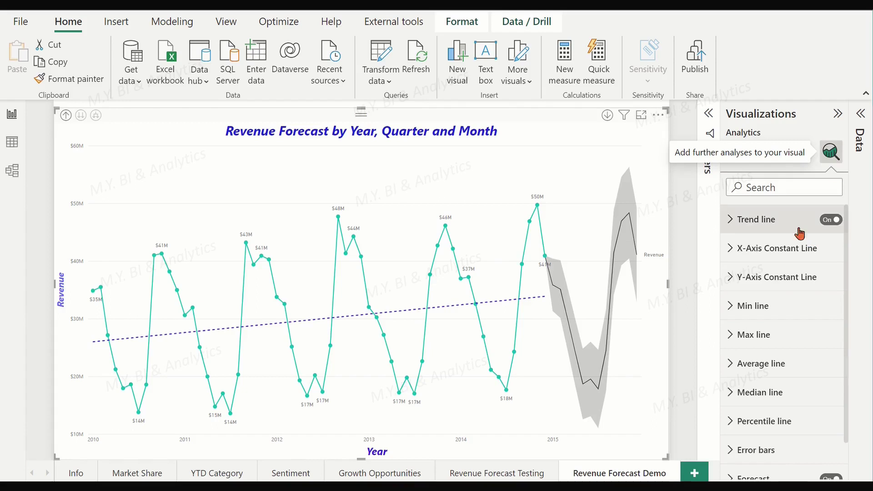
{"action": "scroll", "coordinate": [733, 232], "scroll_direction": "down", "scroll_amount": 1}
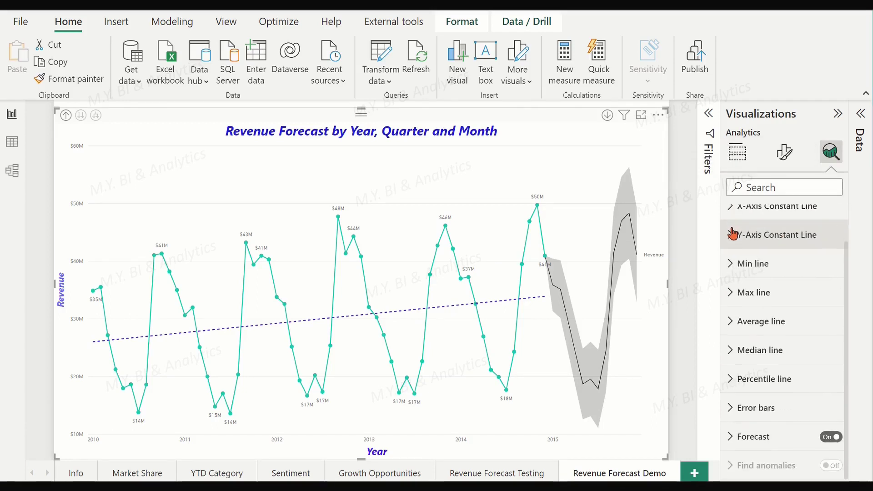
{"action": "left_click", "coordinate": [734, 438]}
{"action": "scroll", "coordinate": [794, 352], "scroll_direction": "down", "scroll_amount": 6}
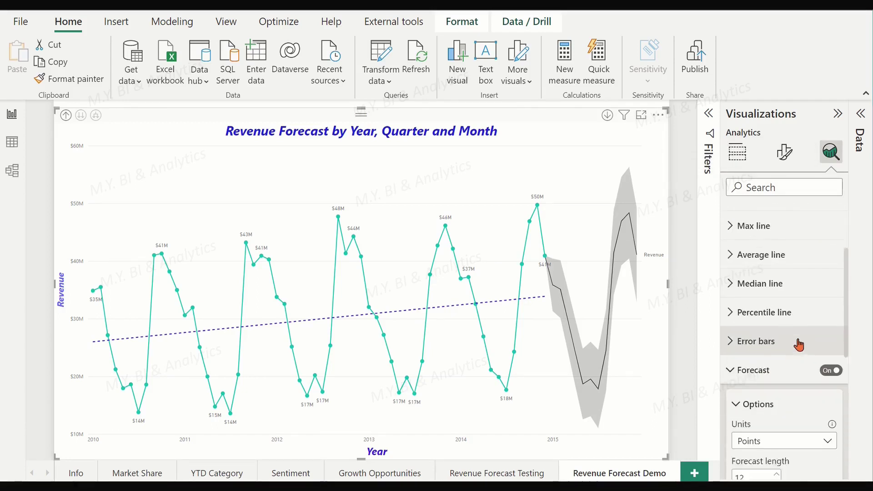
{"action": "scroll", "coordinate": [819, 382], "scroll_direction": "up", "scroll_amount": 1}
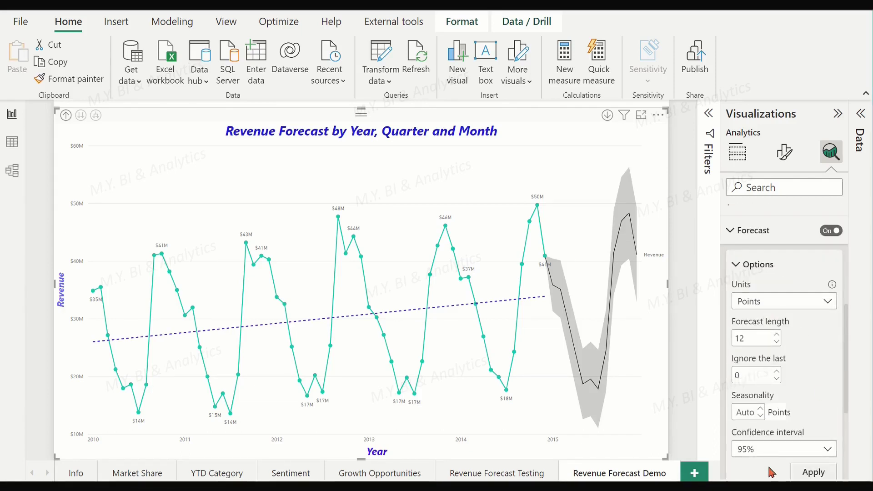
{"action": "left_click", "coordinate": [740, 160]}
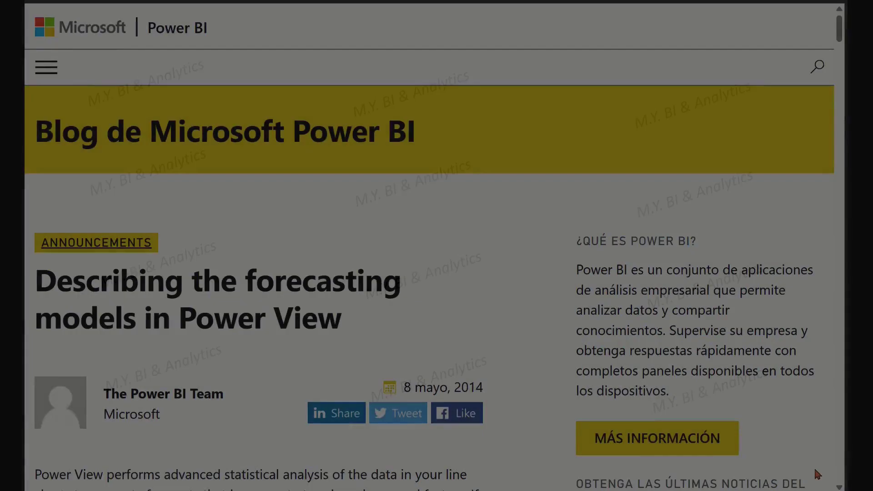
Step: Read the Power BI blog article on the forecasting models in Power View, including the section on the algorithm used
{"action": "scroll", "coordinate": [578, 374], "scroll_direction": "down", "scroll_amount": 3}
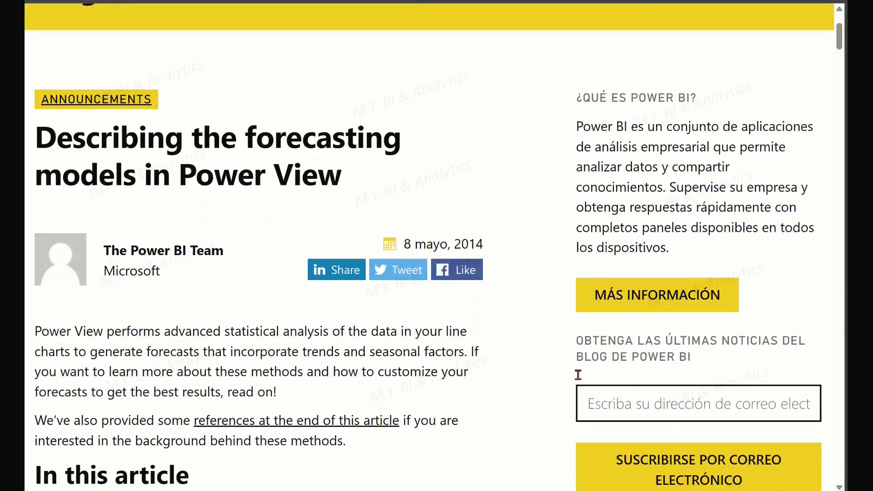
{"action": "scroll", "coordinate": [844, 391], "scroll_direction": "down", "scroll_amount": 3}
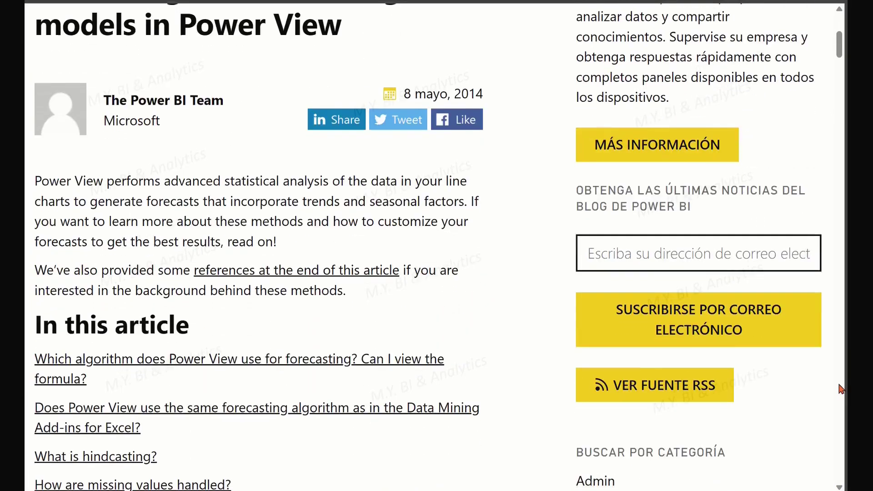
{"action": "scroll", "coordinate": [827, 378], "scroll_direction": "down", "scroll_amount": 3}
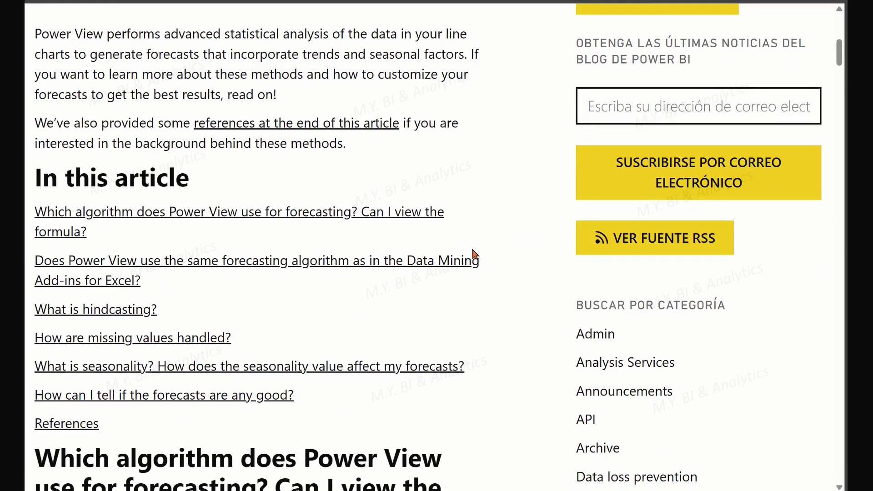
{"action": "scroll", "coordinate": [474, 256], "scroll_direction": "down", "scroll_amount": 5}
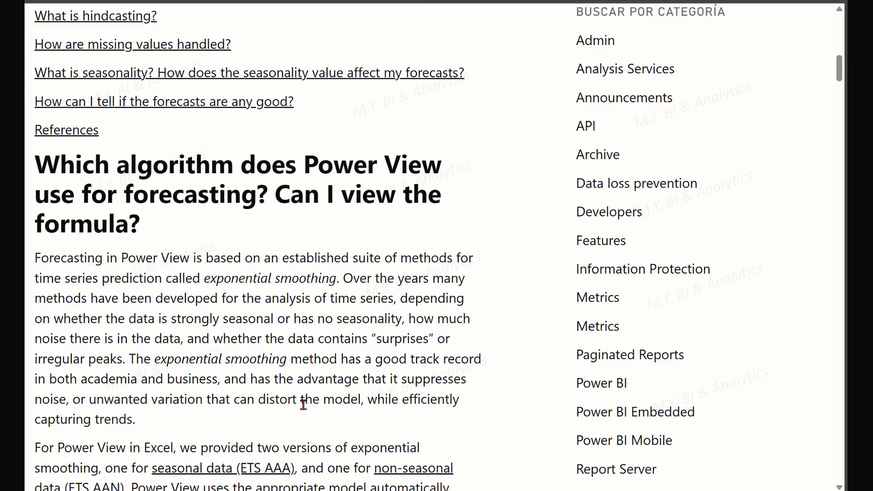
{"action": "scroll", "coordinate": [304, 404], "scroll_direction": "down", "scroll_amount": 1}
{"action": "scroll", "coordinate": [303, 404], "scroll_direction": "down", "scroll_amount": 1}
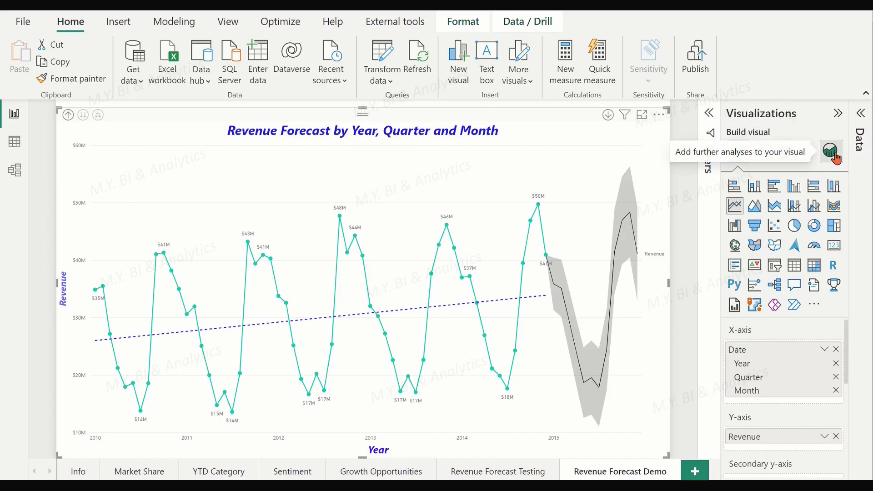
Step: Reopen the forecast options in the analytics settings of the Revenue Forecast Demo chart and examine them
{"action": "left_click", "coordinate": [832, 152]}
{"action": "scroll", "coordinate": [806, 232], "scroll_direction": "down", "scroll_amount": 1}
{"action": "scroll", "coordinate": [806, 235], "scroll_direction": "up", "scroll_amount": 1}
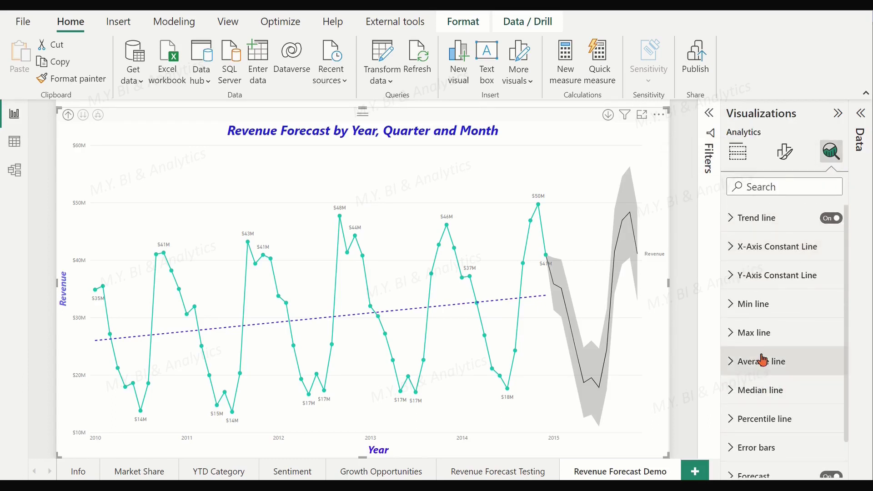
{"action": "scroll", "coordinate": [727, 364], "scroll_direction": "down", "scroll_amount": 1}
{"action": "left_click", "coordinate": [731, 438]}
{"action": "scroll", "coordinate": [808, 337], "scroll_direction": "down", "scroll_amount": 1}
{"action": "scroll", "coordinate": [808, 337], "scroll_direction": "down", "scroll_amount": 4}
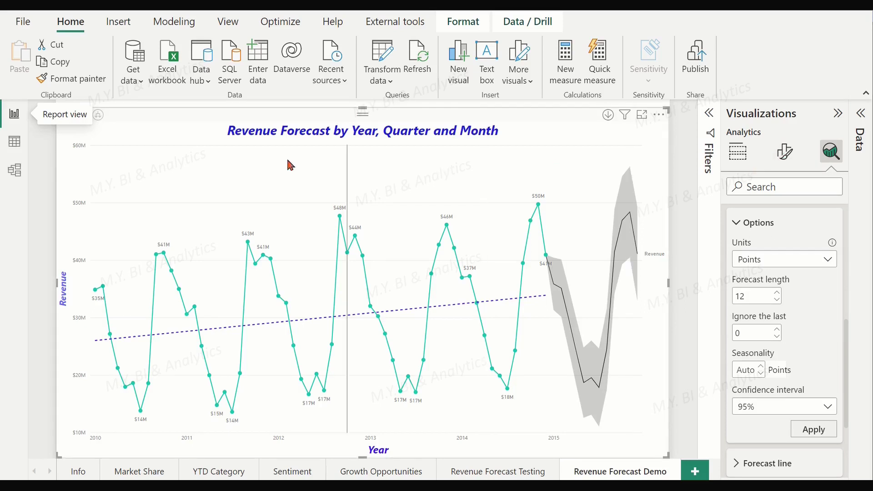
Step: Show the SalesFact table's data and sort its Date column ascending to check the earliest dates
{"action": "left_click", "coordinate": [15, 145]}
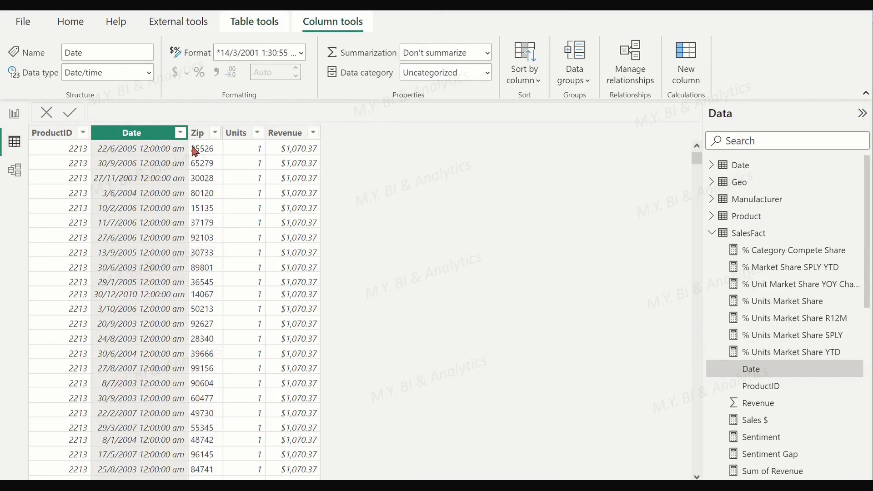
{"action": "left_click", "coordinate": [180, 132]}
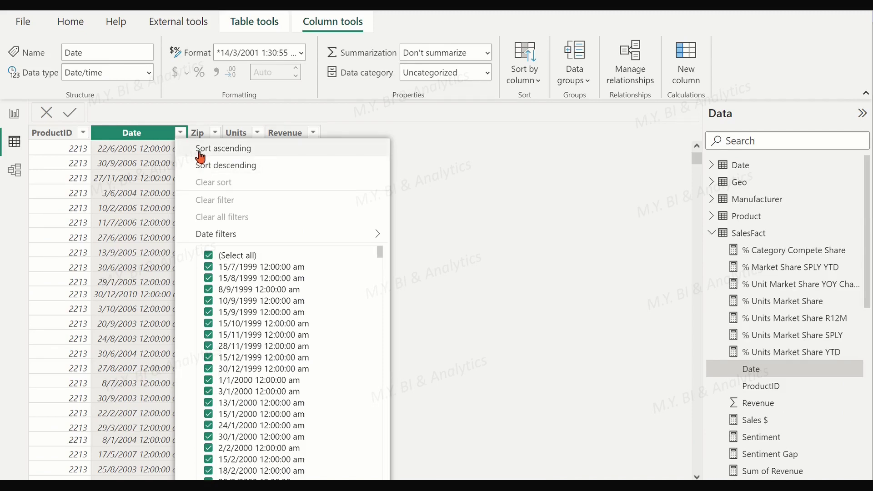
{"action": "left_click", "coordinate": [200, 150]}
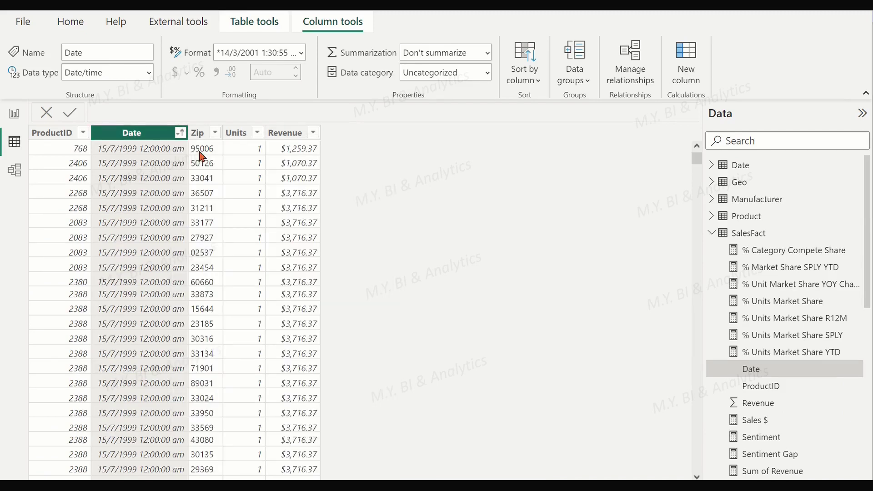
Step: Sort the SalesFact Date column descending and look through the rows with the latest dates
{"action": "left_click", "coordinate": [181, 134]}
{"action": "left_click", "coordinate": [210, 165]}
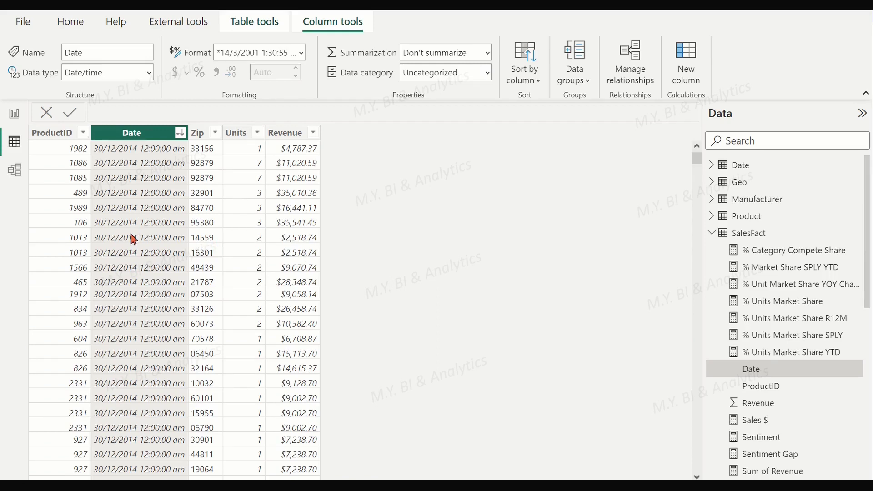
{"action": "scroll", "coordinate": [130, 273], "scroll_direction": "down", "scroll_amount": 8}
{"action": "scroll", "coordinate": [130, 275], "scroll_direction": "up", "scroll_amount": 7}
{"action": "scroll", "coordinate": [129, 276], "scroll_direction": "up", "scroll_amount": 2}
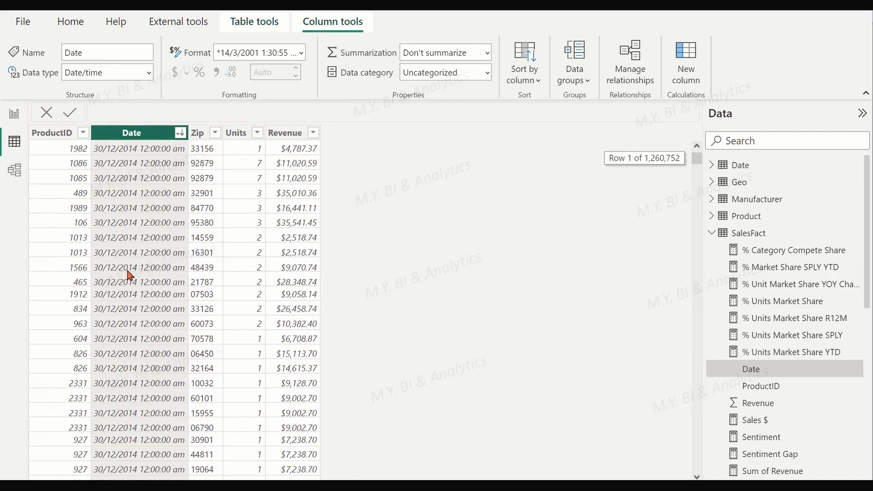
Step: Examine the data model's table relationships and the YQMD hierarchy levels in the Date table
{"action": "left_click", "coordinate": [14, 172]}
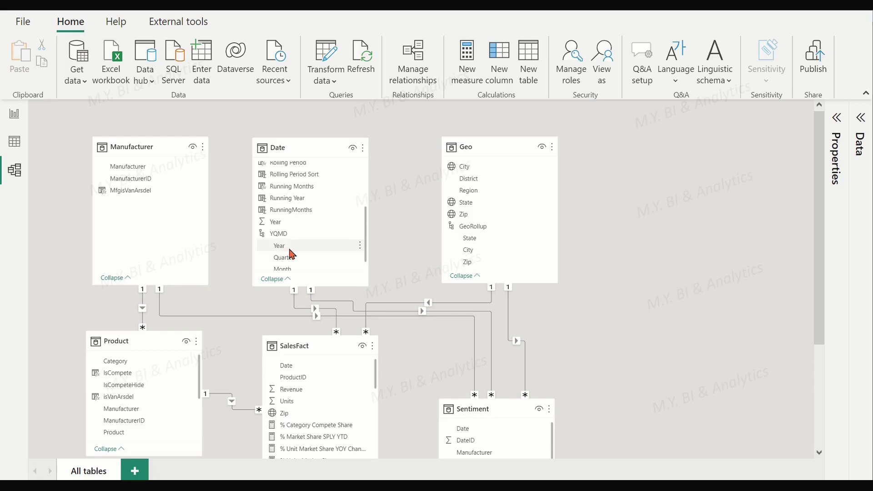
{"action": "scroll", "coordinate": [294, 259], "scroll_direction": "down", "scroll_amount": 1}
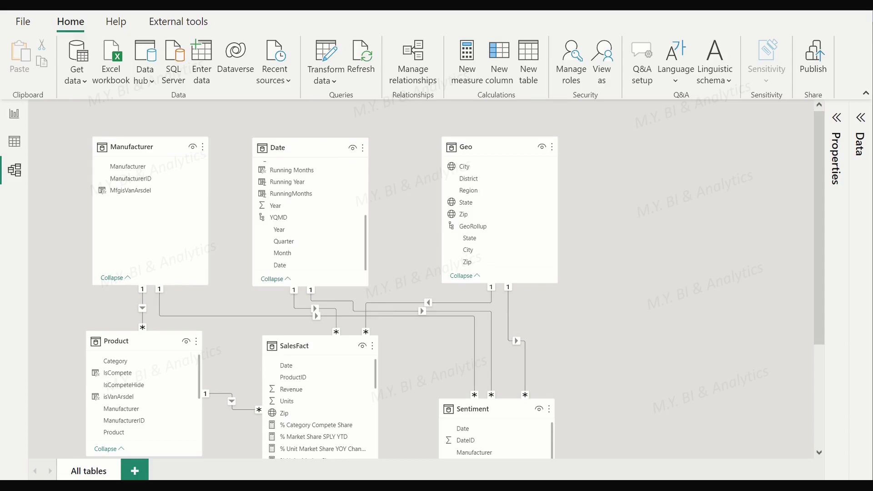
{"action": "key", "text": "Tab"}
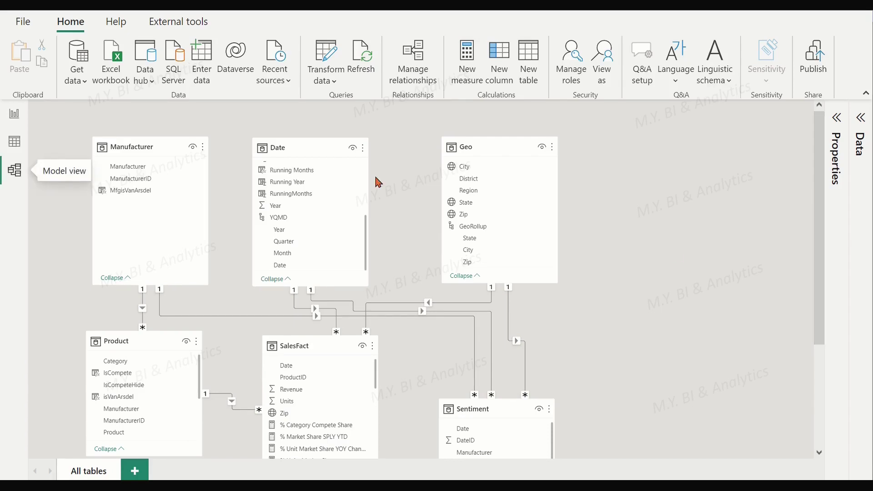
Step: Add a line chart to the blank Revenue Forecast Testing report page and enlarge it to fill the canvas
{"action": "left_click", "coordinate": [14, 116]}
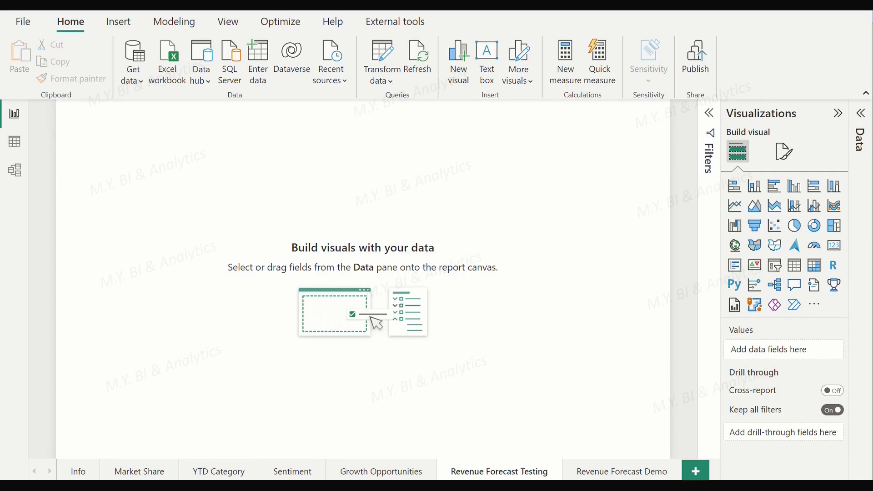
{"action": "left_click", "coordinate": [14, 113]}
{"action": "left_click", "coordinate": [736, 206]}
{"action": "left_click_drag", "start_coordinate": [192, 255], "coordinate": [668, 459]}
Step: Add the Revenue field from the SalesFact table to the line chart's Y-axis
{"action": "left_click", "coordinate": [861, 114]}
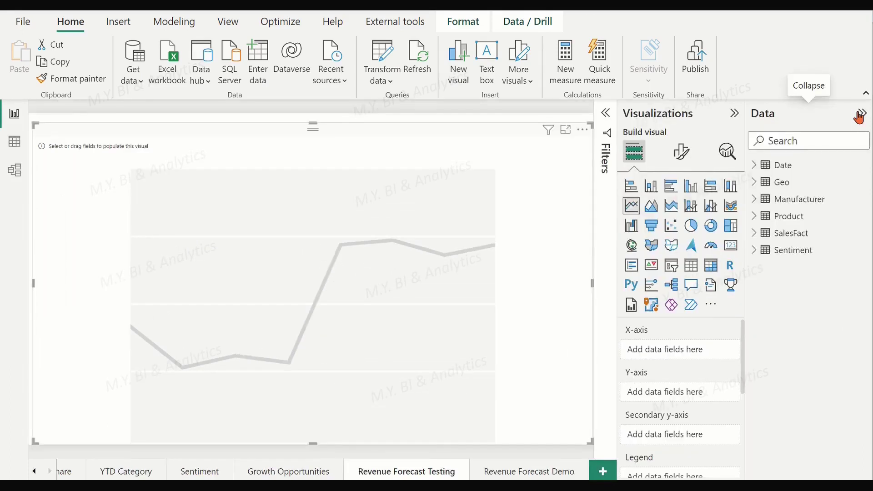
{"action": "left_click", "coordinate": [758, 234]}
{"action": "scroll", "coordinate": [817, 293], "scroll_direction": "down", "scroll_amount": 3}
{"action": "left_click", "coordinate": [777, 355]}
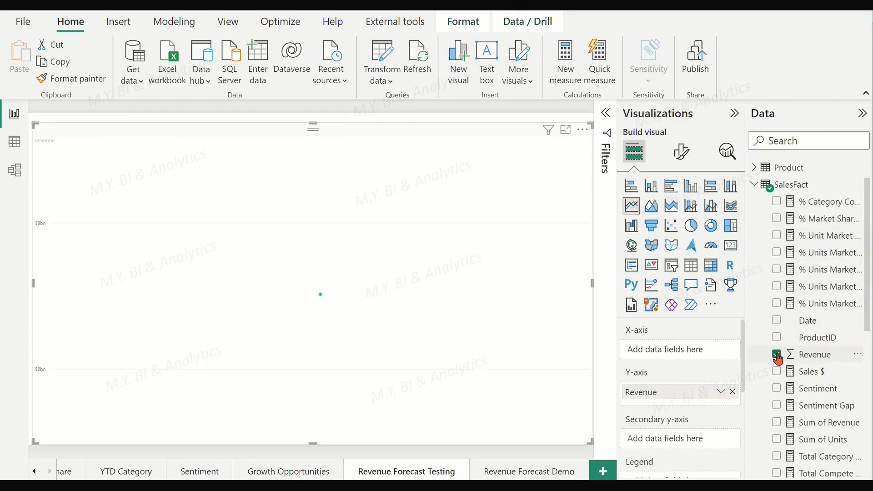
Step: Add the Date hierarchy from the Date table to the chart's X-axis and remove its Day level
{"action": "scroll", "coordinate": [762, 172], "scroll_direction": "up", "scroll_amount": 2}
{"action": "left_click", "coordinate": [760, 169]}
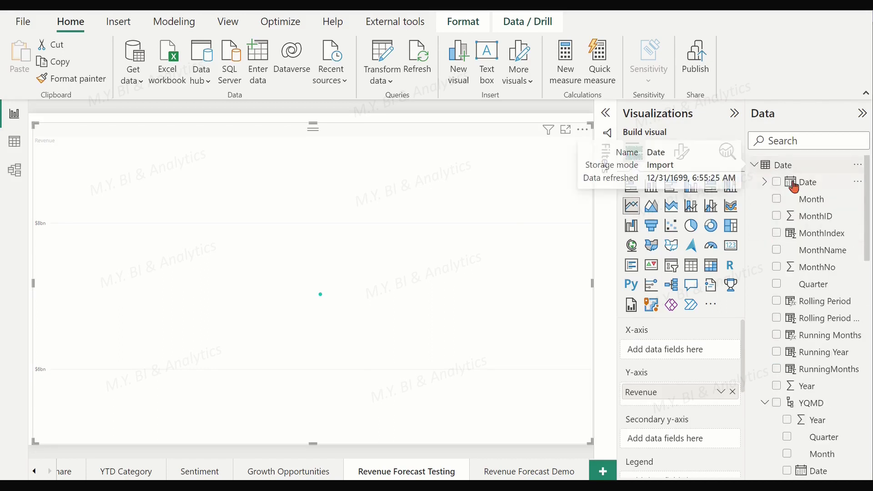
{"action": "left_click", "coordinate": [778, 183]}
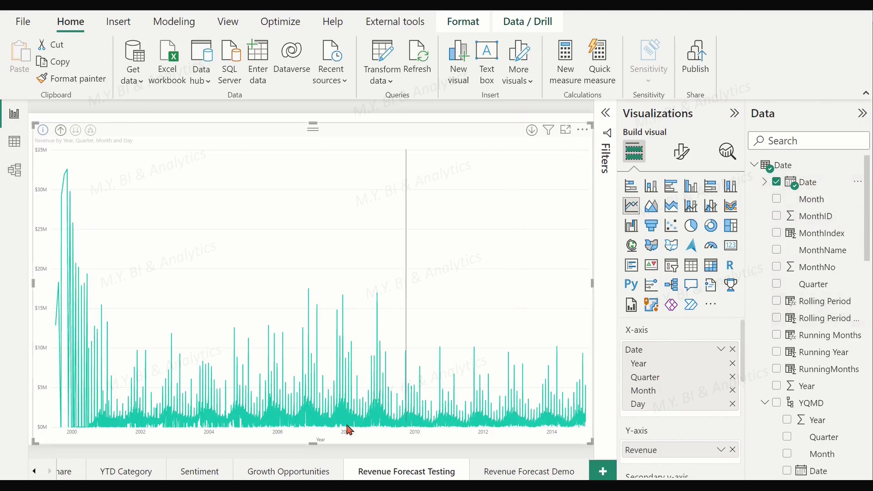
{"action": "left_click", "coordinate": [733, 404]}
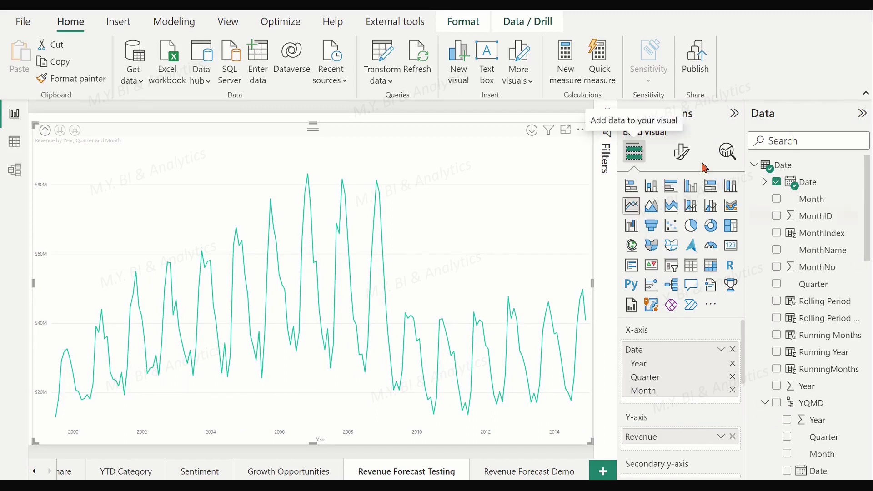
Step: Turn on markers and data labels for the revenue line chart
{"action": "left_click", "coordinate": [681, 151]}
{"action": "scroll", "coordinate": [727, 355], "scroll_direction": "down", "scroll_amount": 2}
{"action": "left_click", "coordinate": [727, 378]}
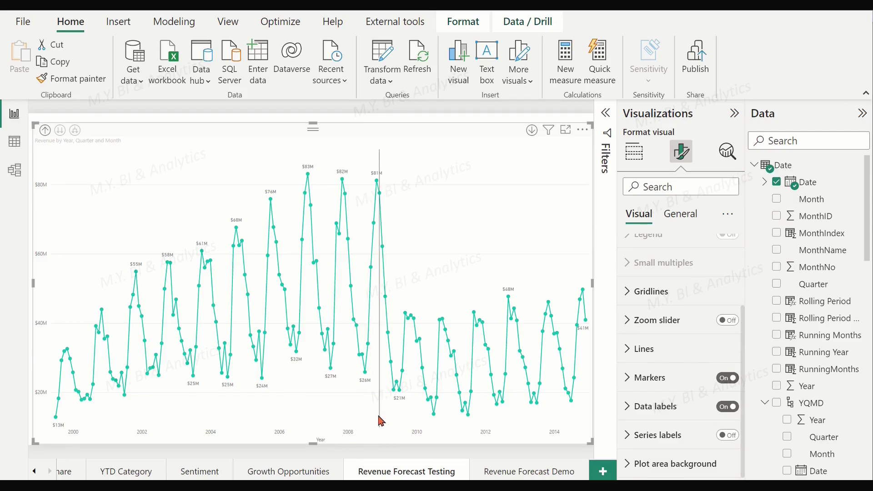
Step: Filter the line chart by Date - Year with advanced filtering so only years greater than 2009 are shown
{"action": "mouse_move", "coordinate": [381, 421]}
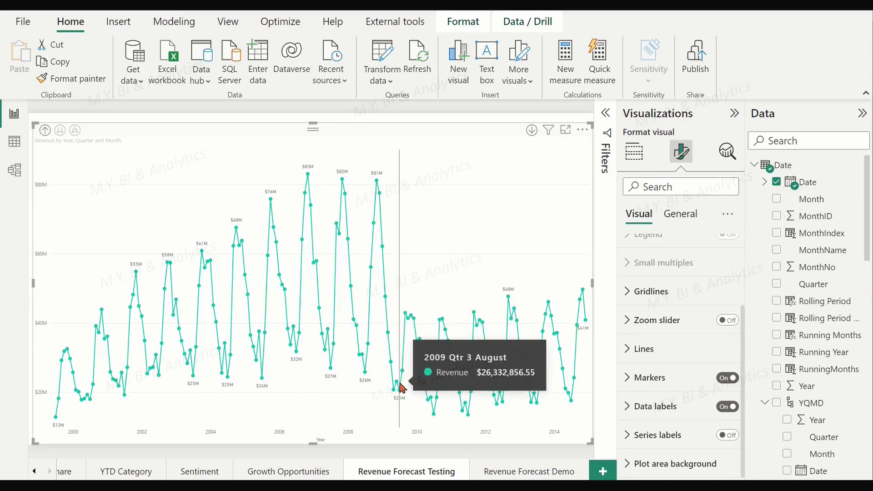
{"action": "mouse_move", "coordinate": [396, 391]}
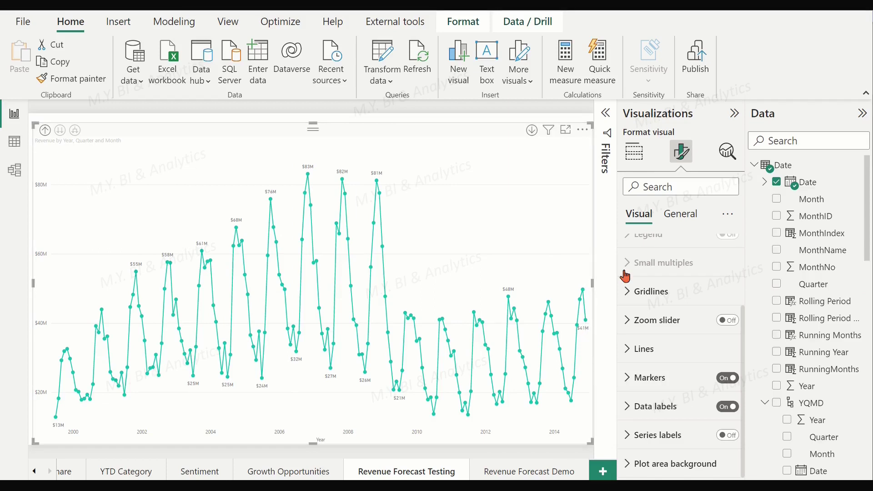
{"action": "left_click", "coordinate": [737, 117]}
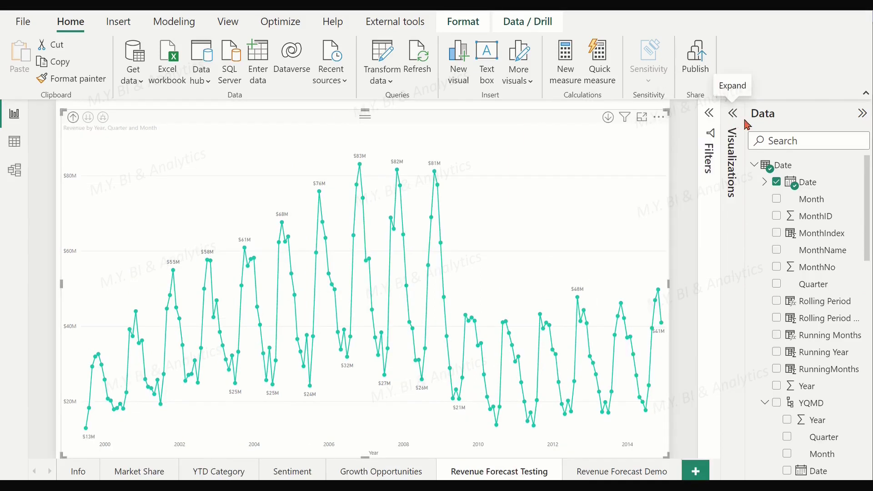
{"action": "left_click", "coordinate": [708, 118]}
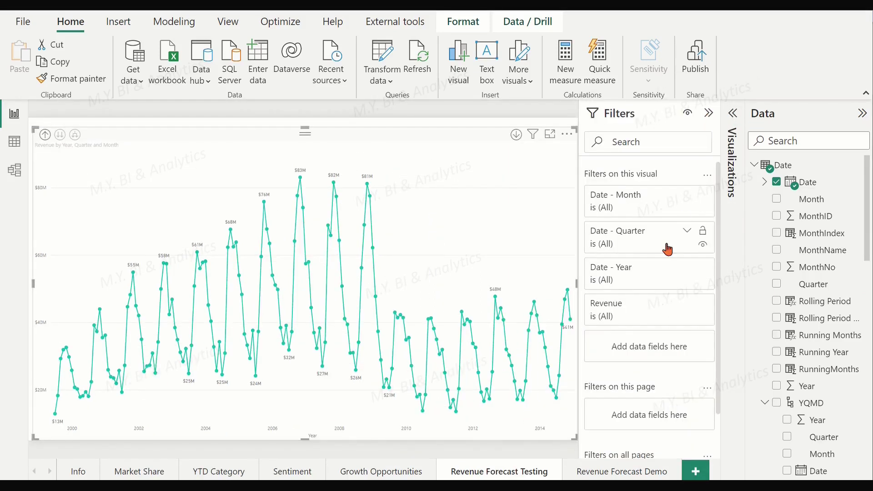
{"action": "left_click", "coordinate": [689, 269]}
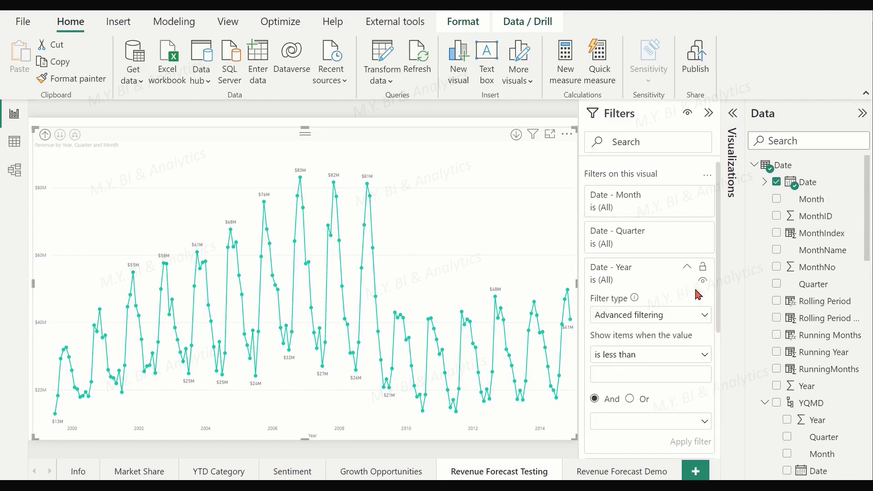
{"action": "left_click", "coordinate": [704, 320]}
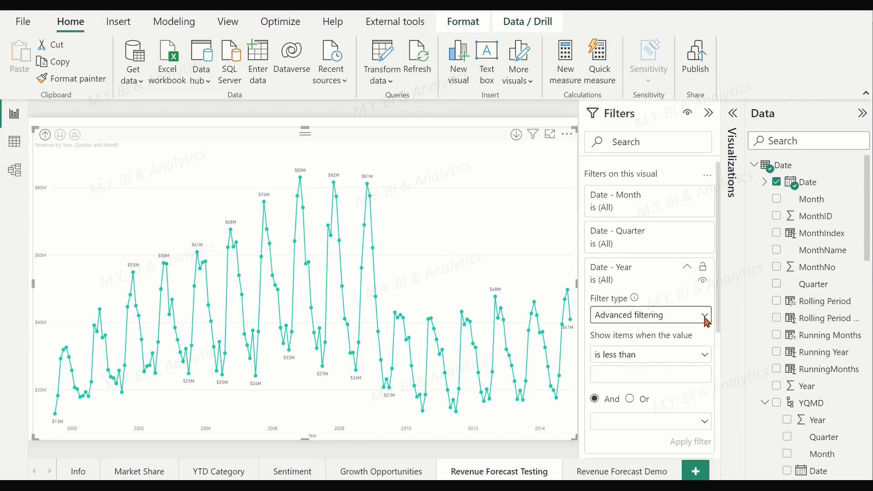
{"action": "left_click", "coordinate": [662, 338]}
{"action": "left_click", "coordinate": [705, 356]}
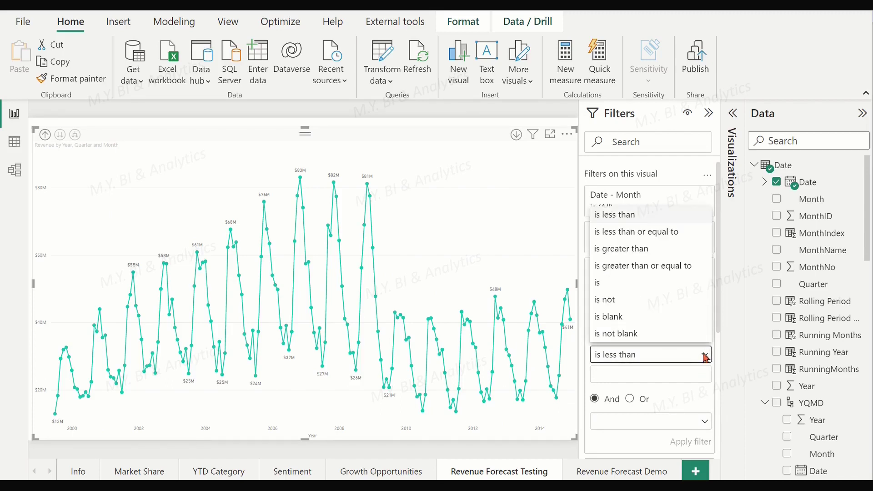
{"action": "left_click", "coordinate": [655, 250]}
{"action": "left_click", "coordinate": [639, 370]}
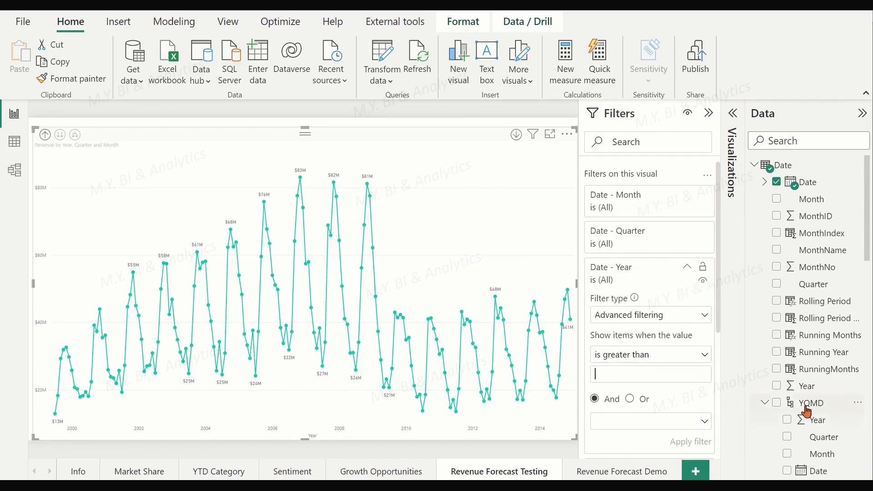
{"action": "type", "text": "2009"}
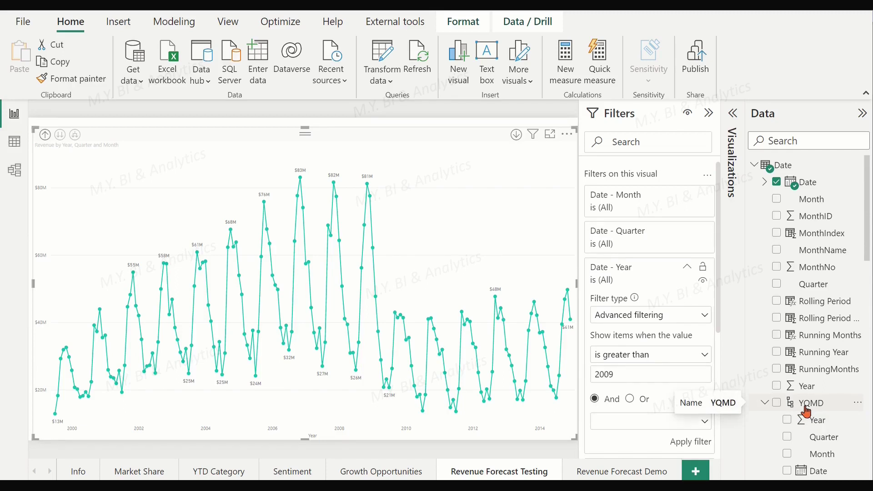
{"action": "left_click", "coordinate": [706, 446]}
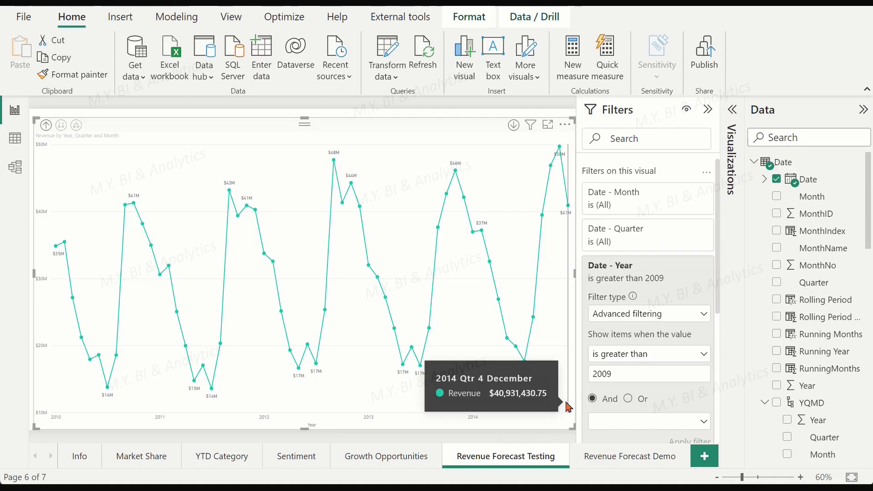
Step: Turn on a trend line for the revenue line chart
{"action": "left_click", "coordinate": [709, 117]}
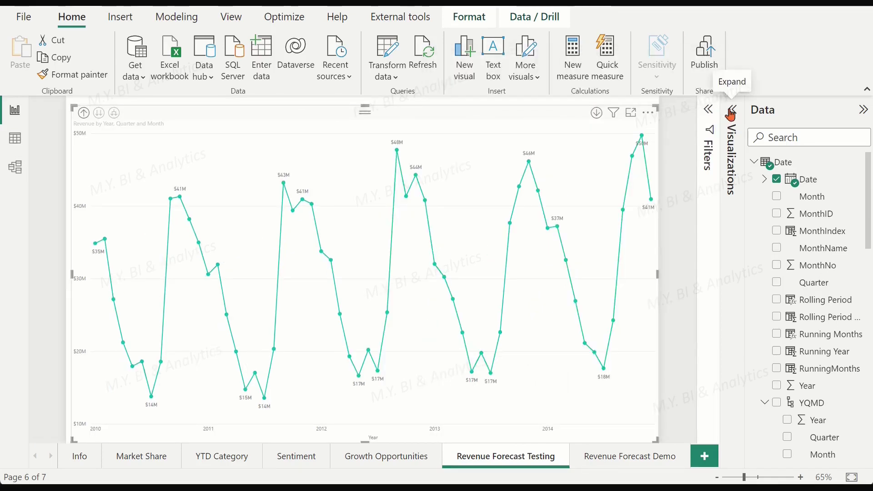
{"action": "left_click", "coordinate": [730, 113]}
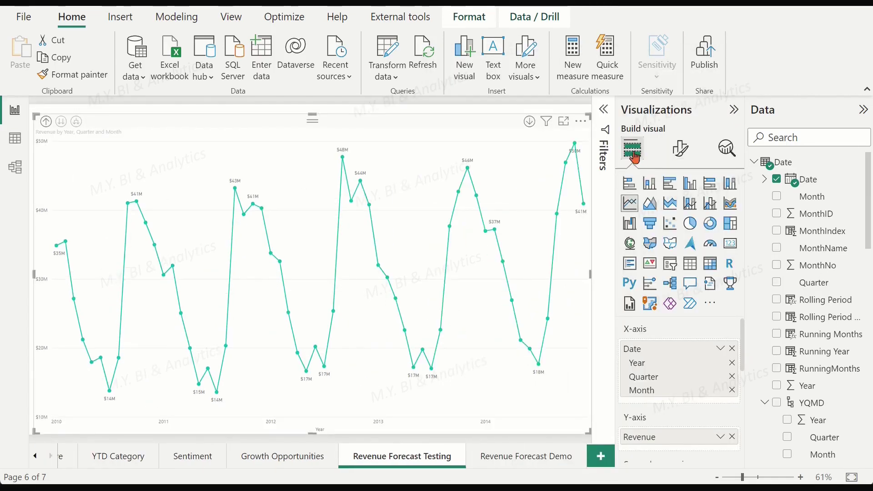
{"action": "left_click", "coordinate": [726, 154]}
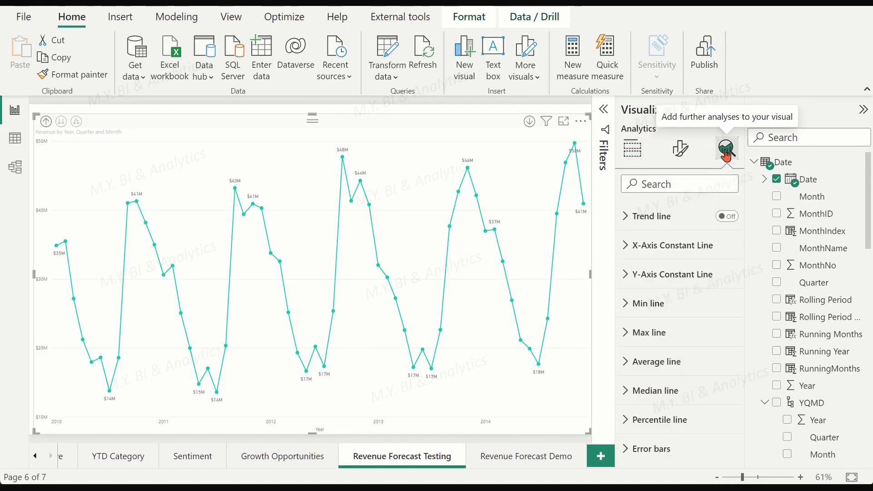
{"action": "left_click", "coordinate": [730, 217]}
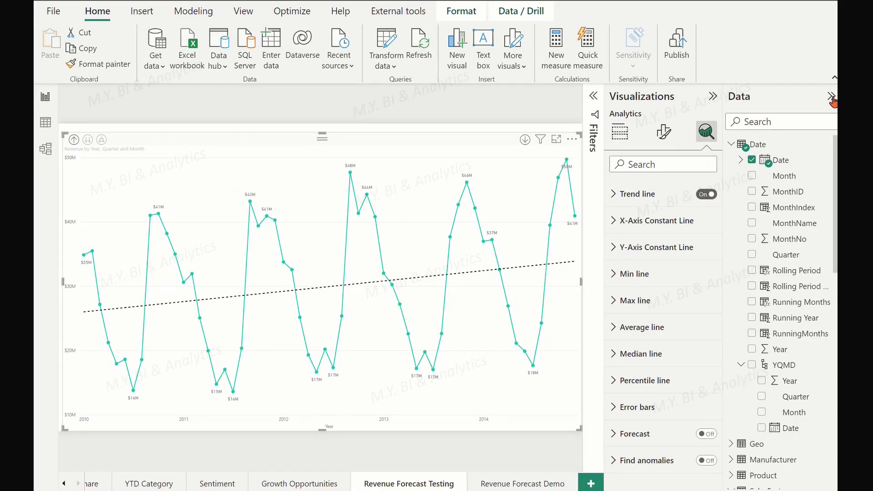
Step: Turn on the forecast for the revenue chart and apply it with Months as the units
{"action": "left_click", "coordinate": [832, 97]}
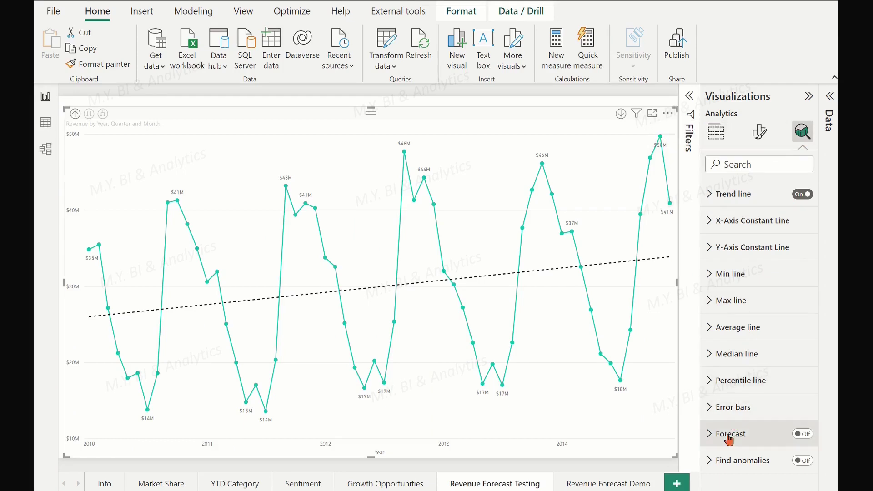
{"action": "left_click", "coordinate": [803, 435]}
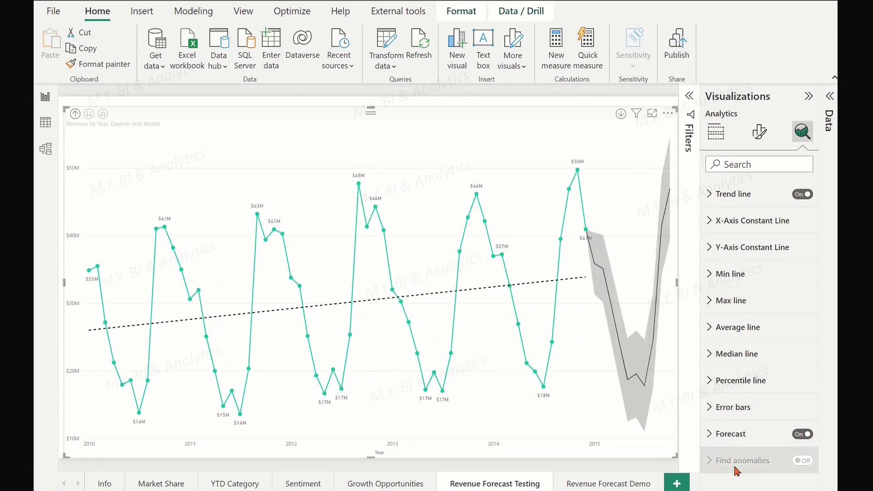
{"action": "left_click", "coordinate": [710, 433]}
{"action": "scroll", "coordinate": [764, 351], "scroll_direction": "down", "scroll_amount": 5}
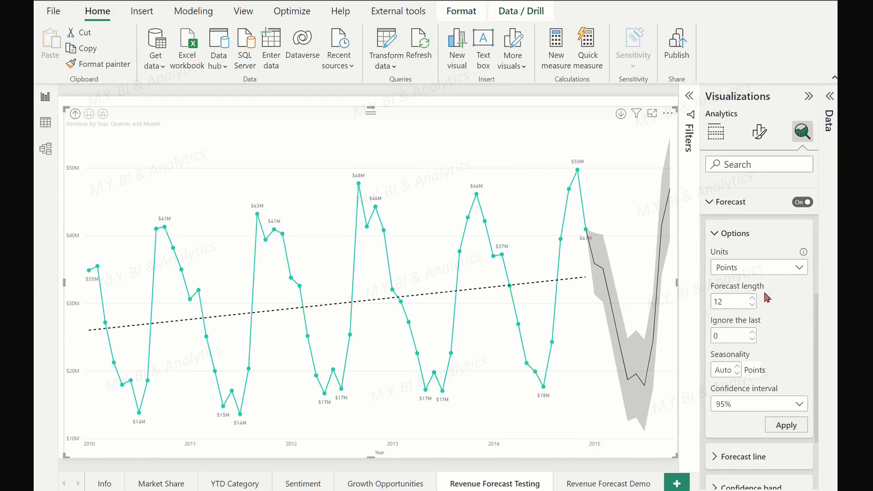
{"action": "left_click", "coordinate": [799, 268]}
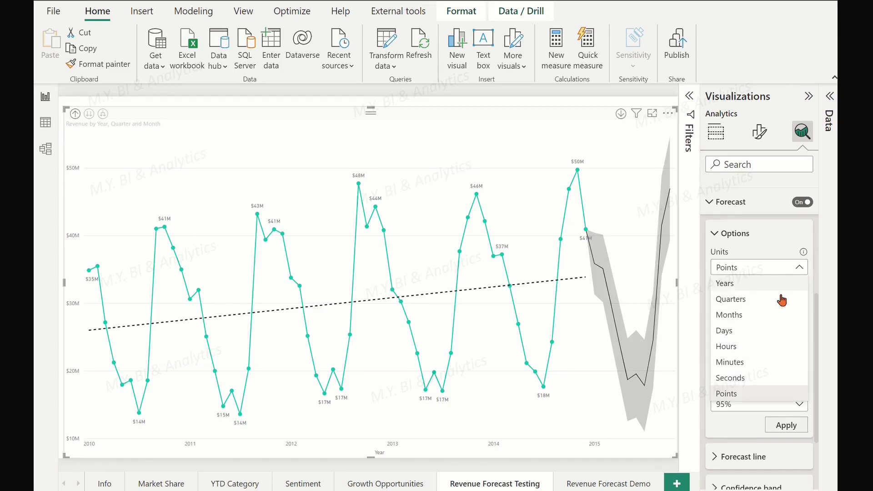
{"action": "left_click", "coordinate": [725, 316]}
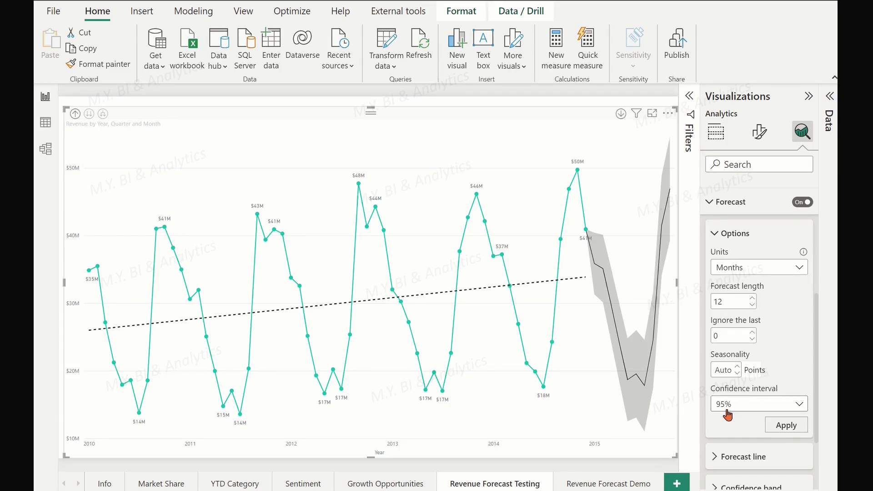
{"action": "left_click", "coordinate": [802, 409]}
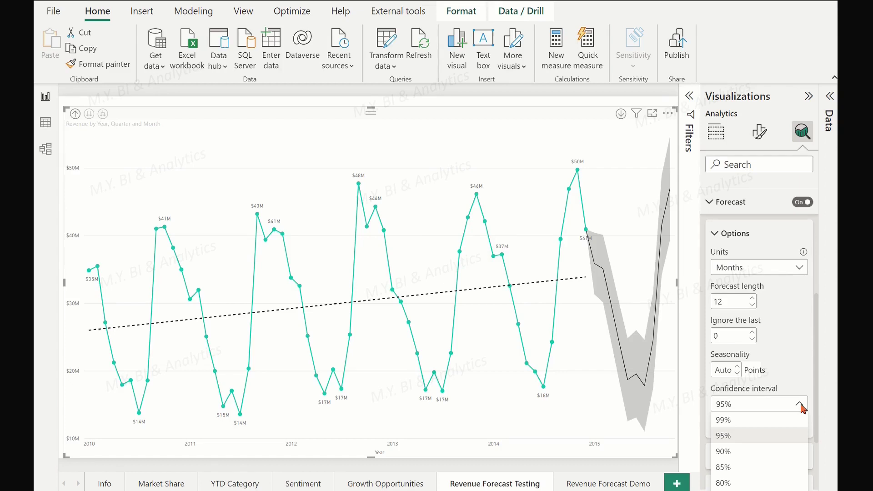
{"action": "left_click", "coordinate": [802, 409]}
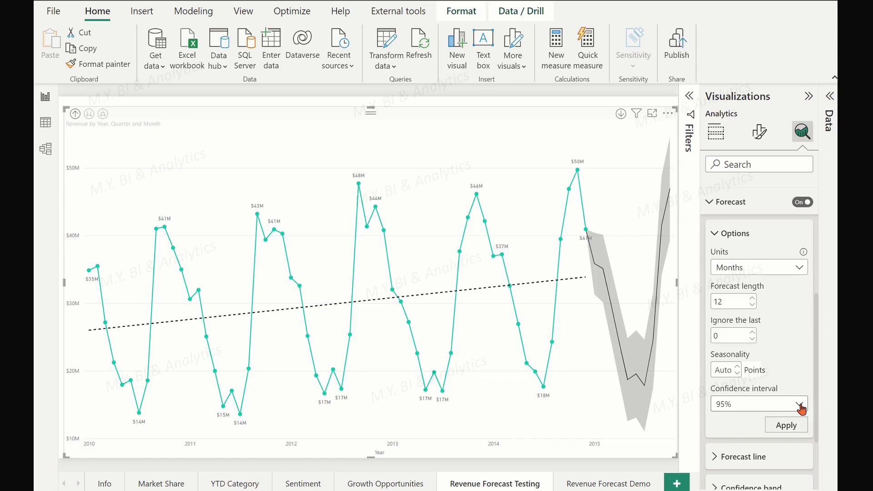
{"action": "left_click", "coordinate": [787, 425]}
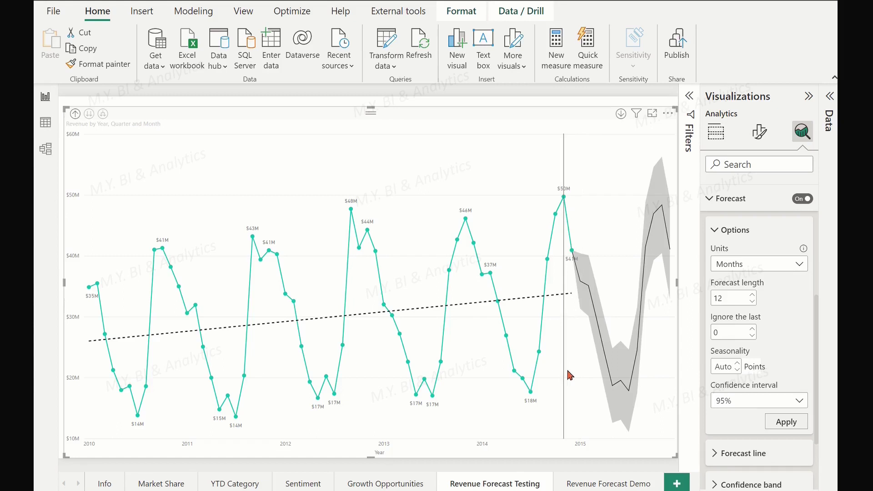
Step: Make the forecast ignore the last 2 months of data and apply the change
{"action": "mouse_move", "coordinate": [577, 373]}
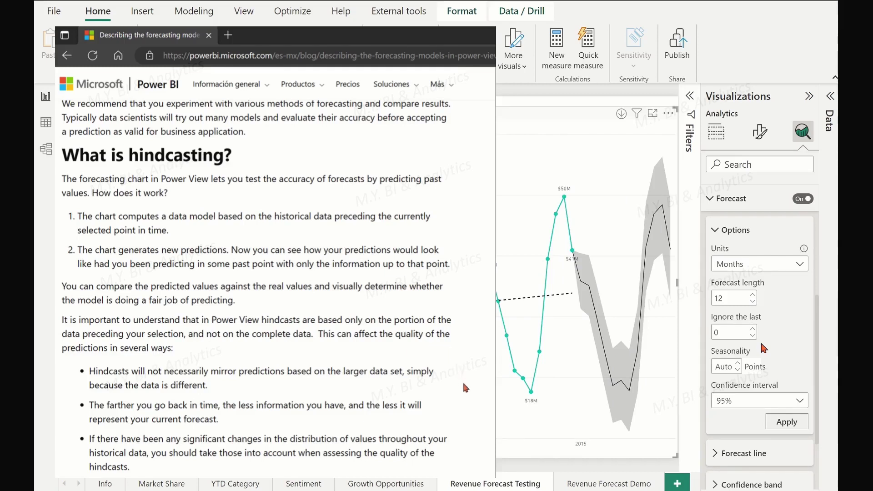
{"action": "left_click", "coordinate": [753, 329]}
{"action": "left_click", "coordinate": [754, 329]}
{"action": "left_click", "coordinate": [786, 423]}
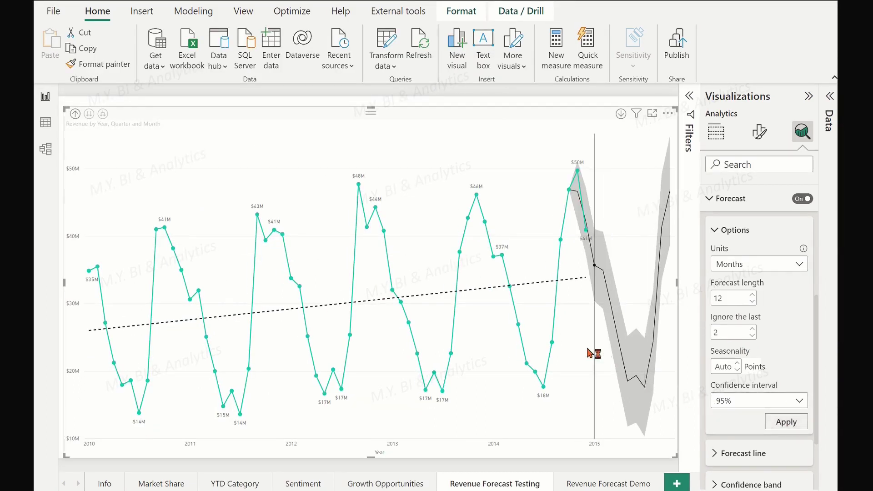
Step: Set the forecast's number of ignored last months back to 0 and apply the change
{"action": "mouse_move", "coordinate": [581, 346]}
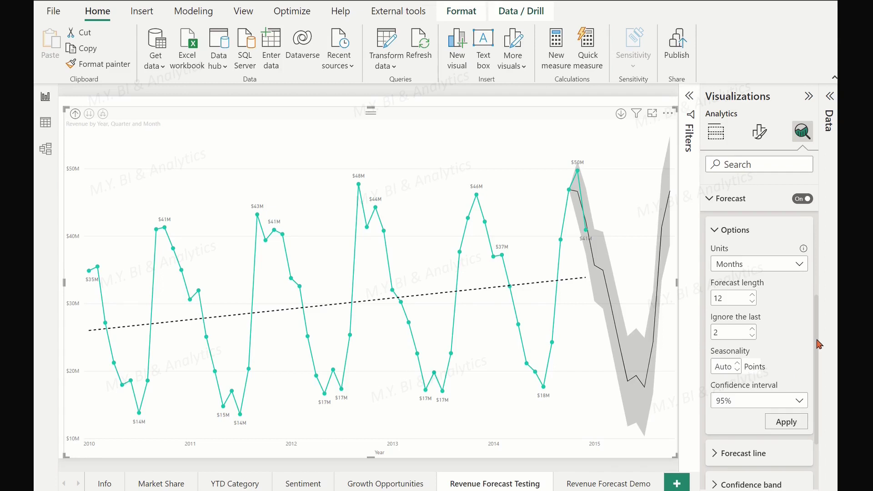
{"action": "left_click", "coordinate": [753, 336]}
{"action": "left_click", "coordinate": [787, 424]}
{"action": "left_click", "coordinate": [786, 423]}
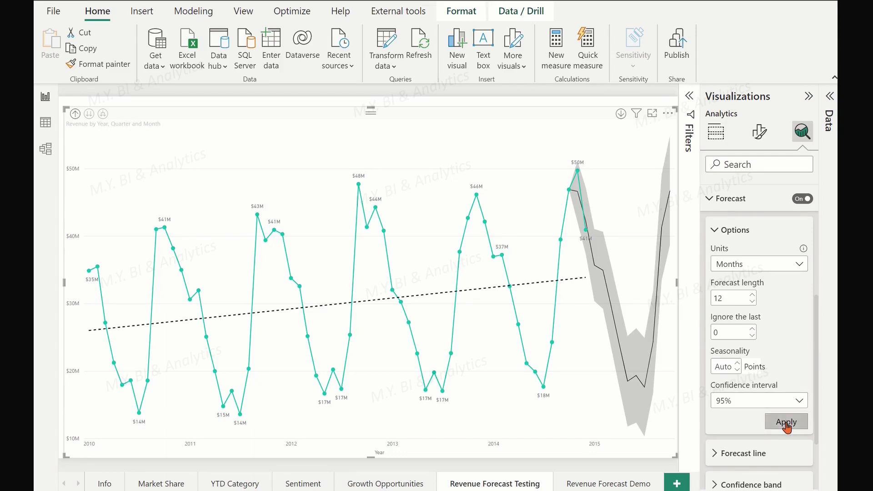